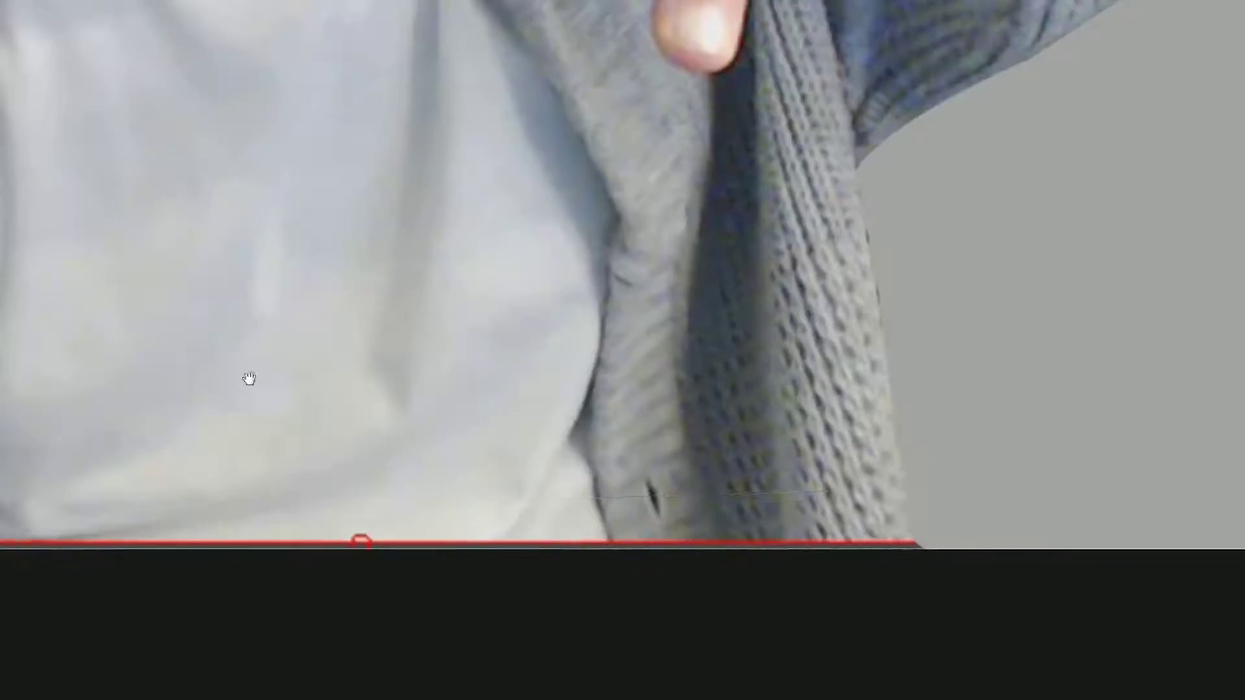
Convert the Pen-traced outline of the man into a selection
{"action": "right_click", "coordinate": [405, 309]}
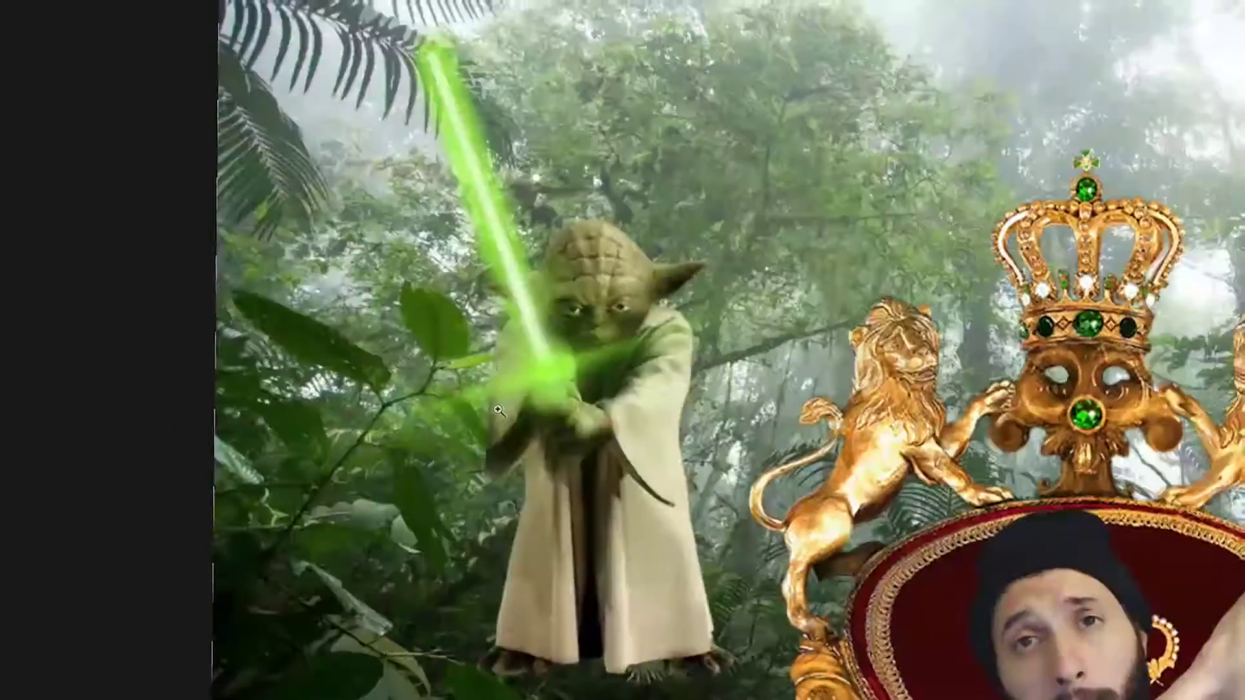
Zoom in to check Yoda's placement in the jungle composite
{"action": "left_click", "coordinate": [500, 411]}
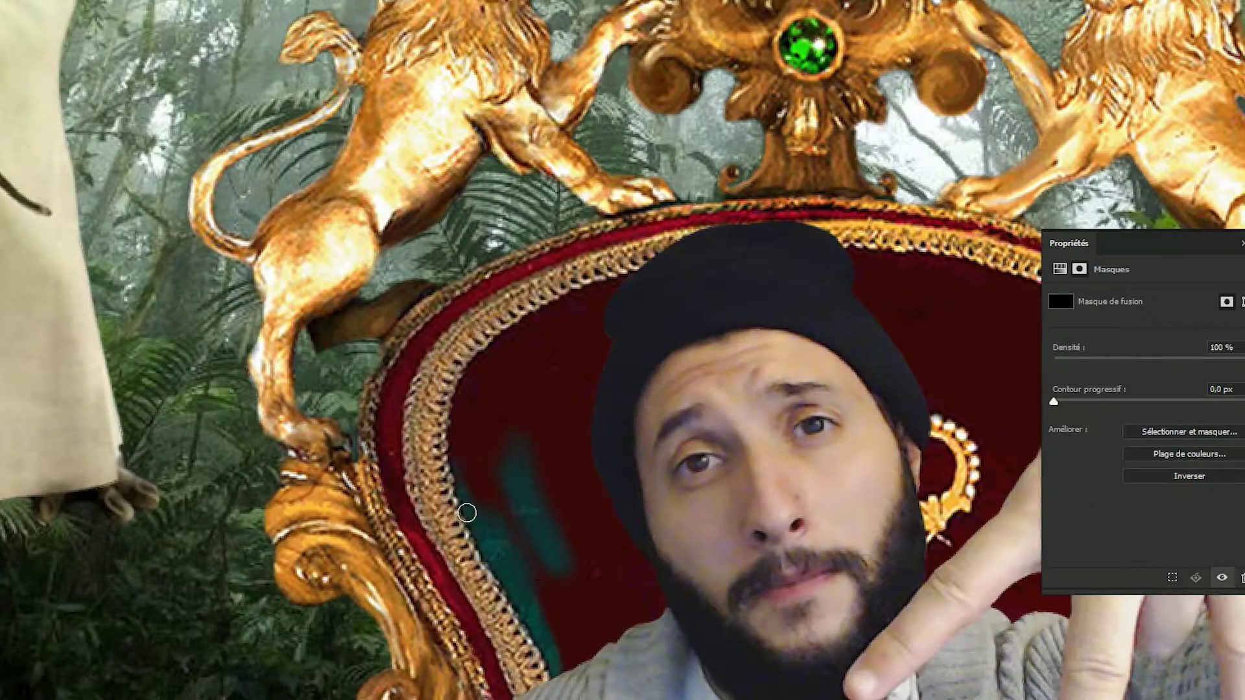
Paint teal over the red chair back, remaining patches and edge band
{"action": "left_click_drag", "start_coordinate": [530, 492], "coordinate": [503, 467]}
{"action": "left_click_drag", "start_coordinate": [707, 371], "coordinate": [598, 600]}
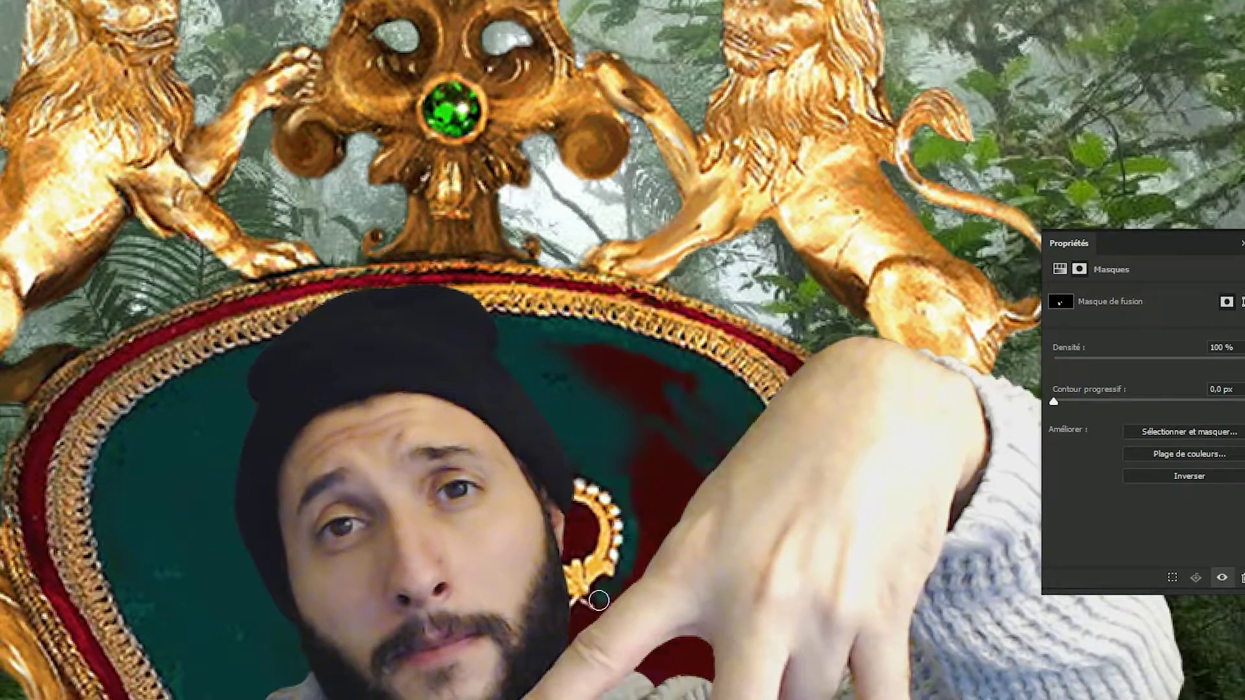
{"action": "left_click_drag", "start_coordinate": [586, 526], "coordinate": [683, 423]}
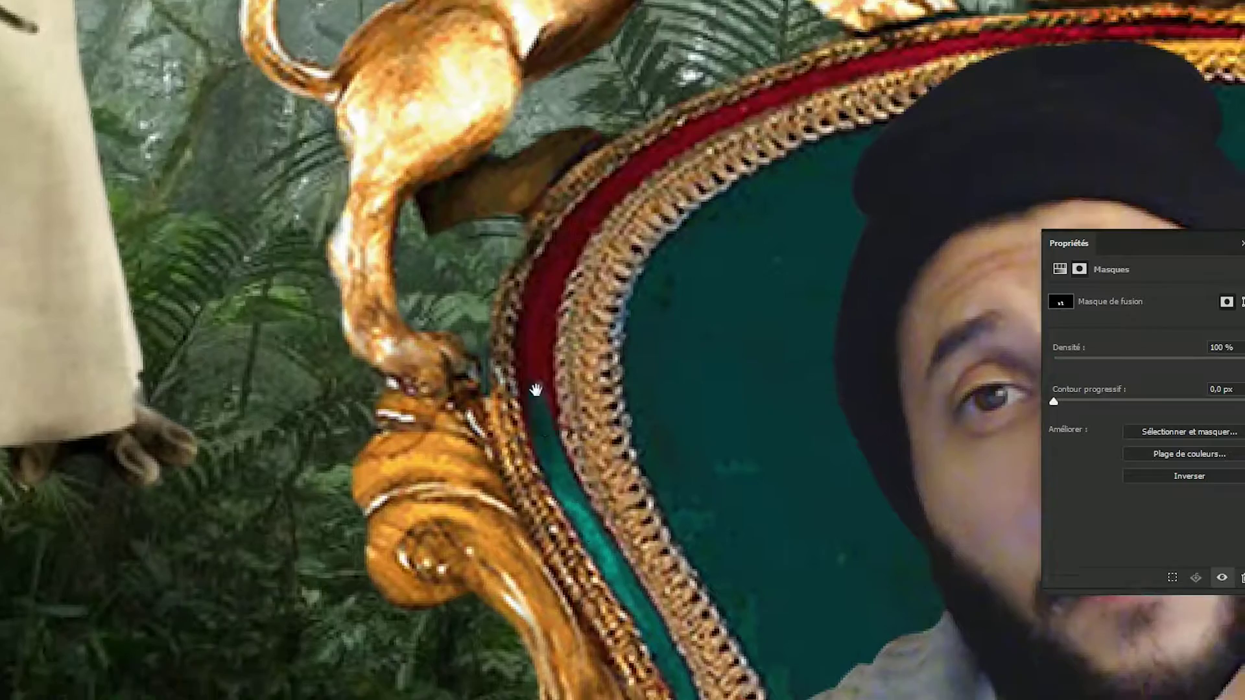
{"action": "mouse_move", "coordinate": [536, 389]}
{"action": "left_mouse_down"}
{"action": "mouse_move", "coordinate": [552, 266]}
{"action": "mouse_move", "coordinate": [749, 394]}
{"action": "mouse_move", "coordinate": [491, 415]}
{"action": "mouse_move", "coordinate": [511, 441]}
{"action": "left_mouse_up"}
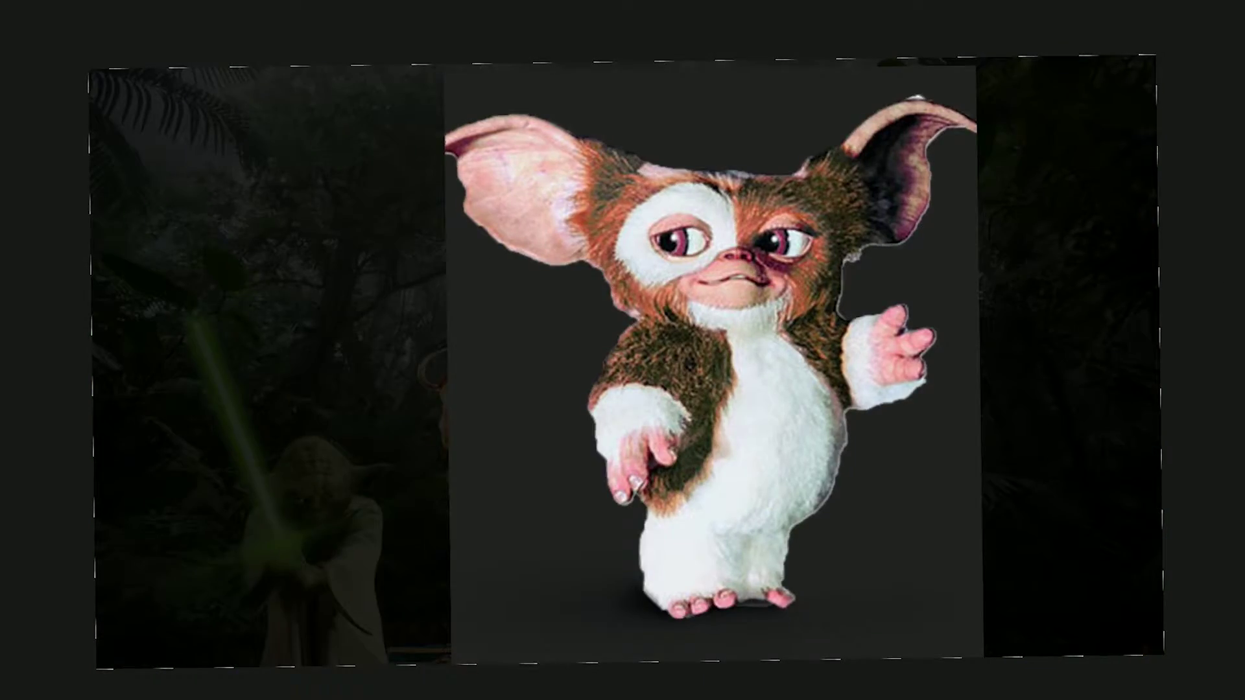
Paste the cut-out Gizmo into the composite and mask him behind the man's fingers
{"action": "right_click", "coordinate": [856, 295], "text": "alt"}
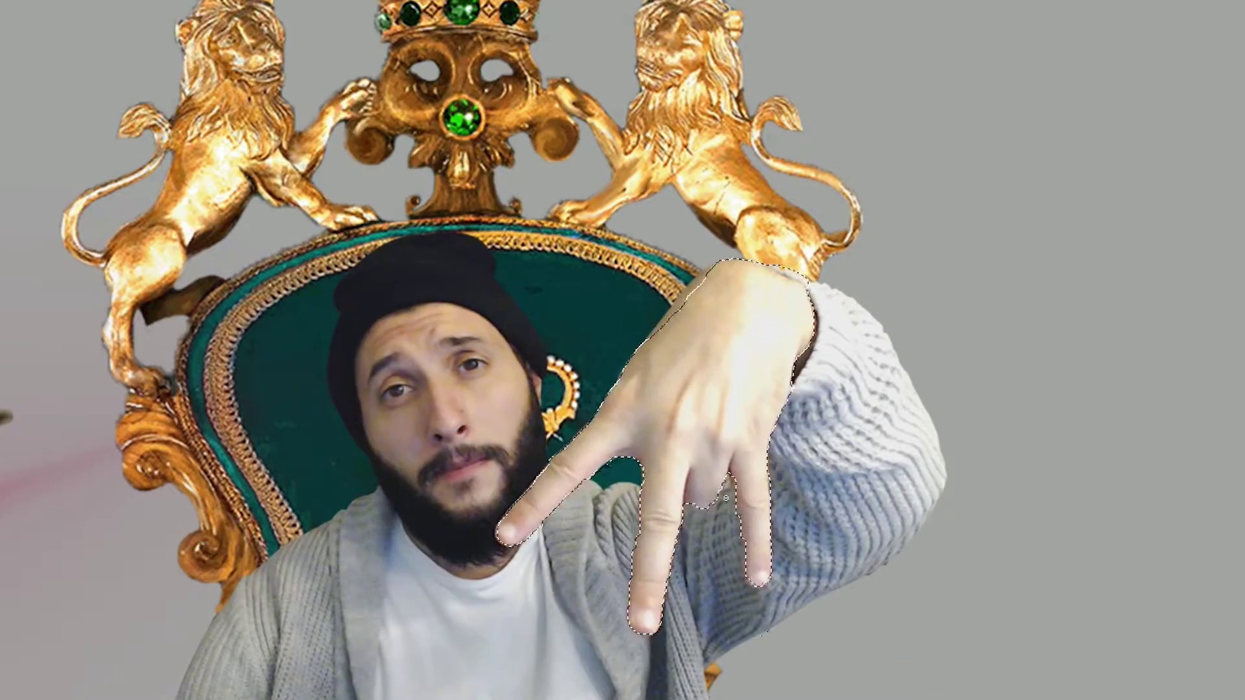
{"action": "key", "text": "ctrl+v"}
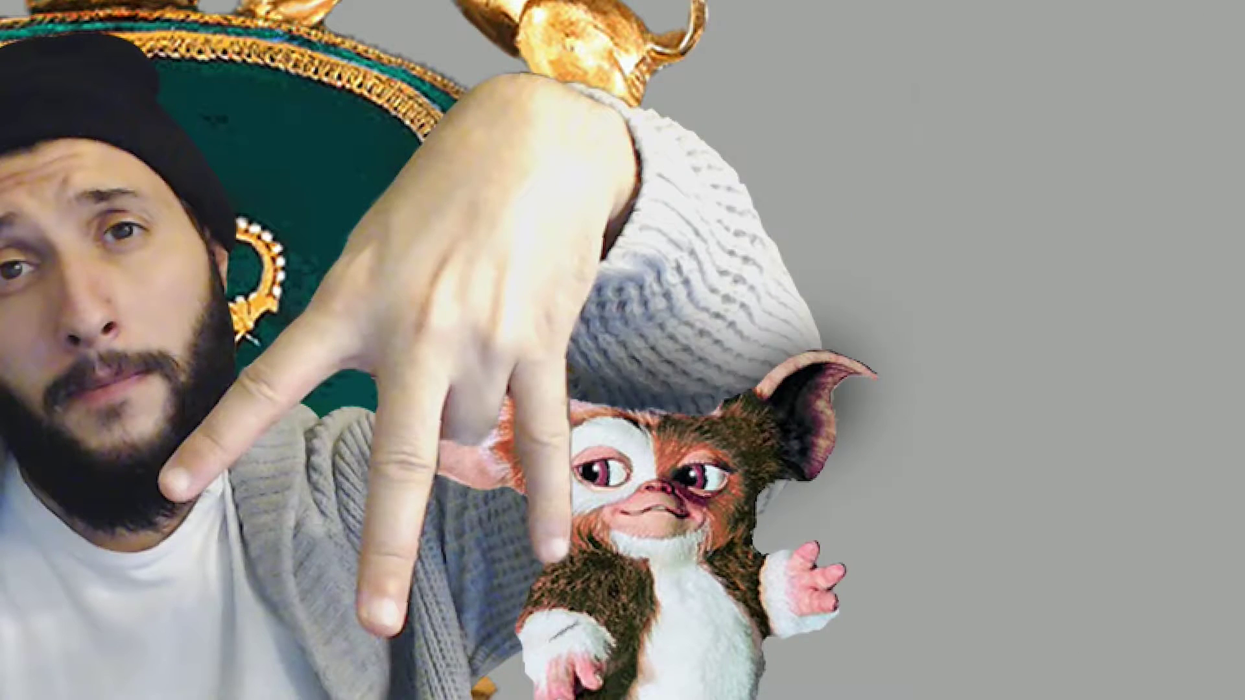
{"action": "left_click_drag", "start_coordinate": [477, 426], "coordinate": [587, 558]}
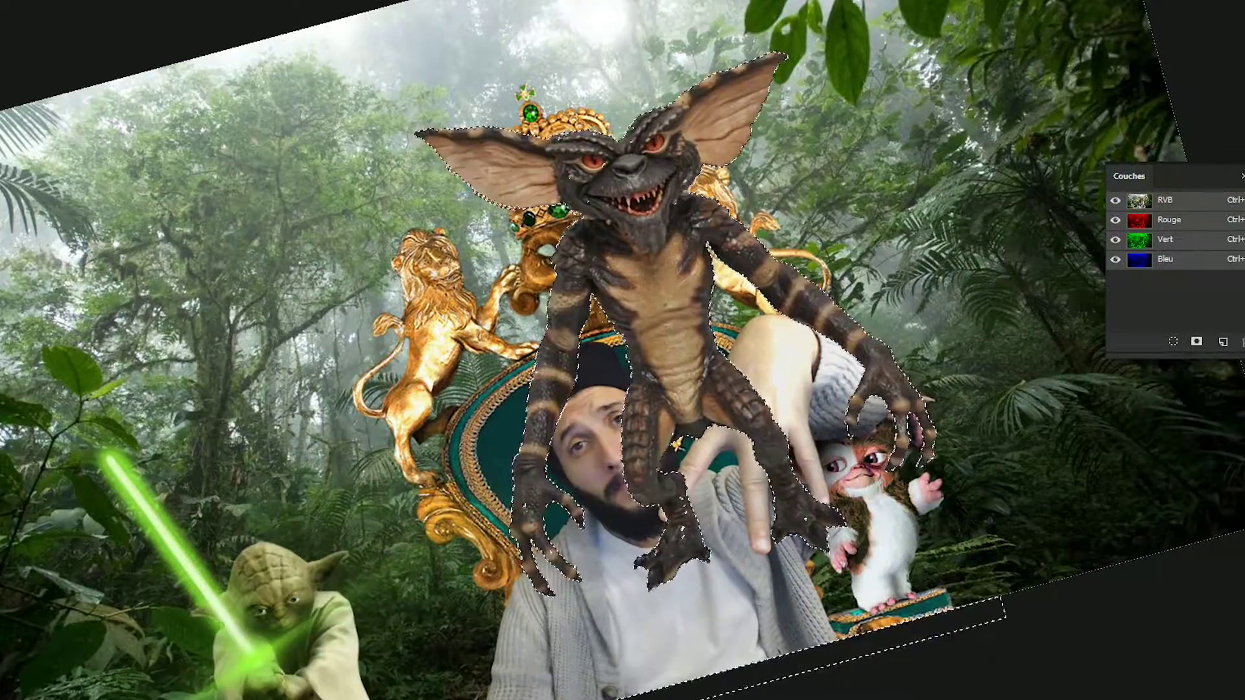
Tilt the gremlin lower left, delete its unwanted part, and inspect the hat and arm
{"action": "right_click", "coordinate": [714, 339], "text": "alt"}
{"action": "scroll", "coordinate": [468, 134], "scroll_direction": "up", "scroll_amount": 3}
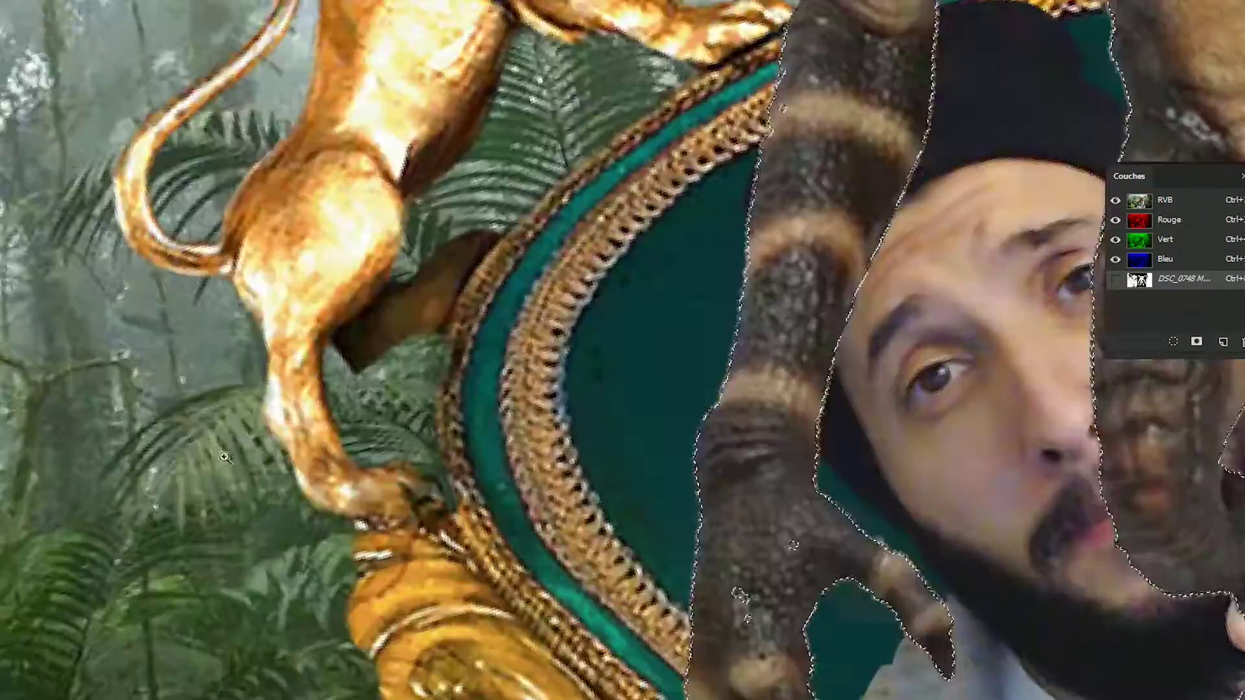
{"action": "scroll", "coordinate": [469, 134], "scroll_direction": "down", "scroll_amount": 4}
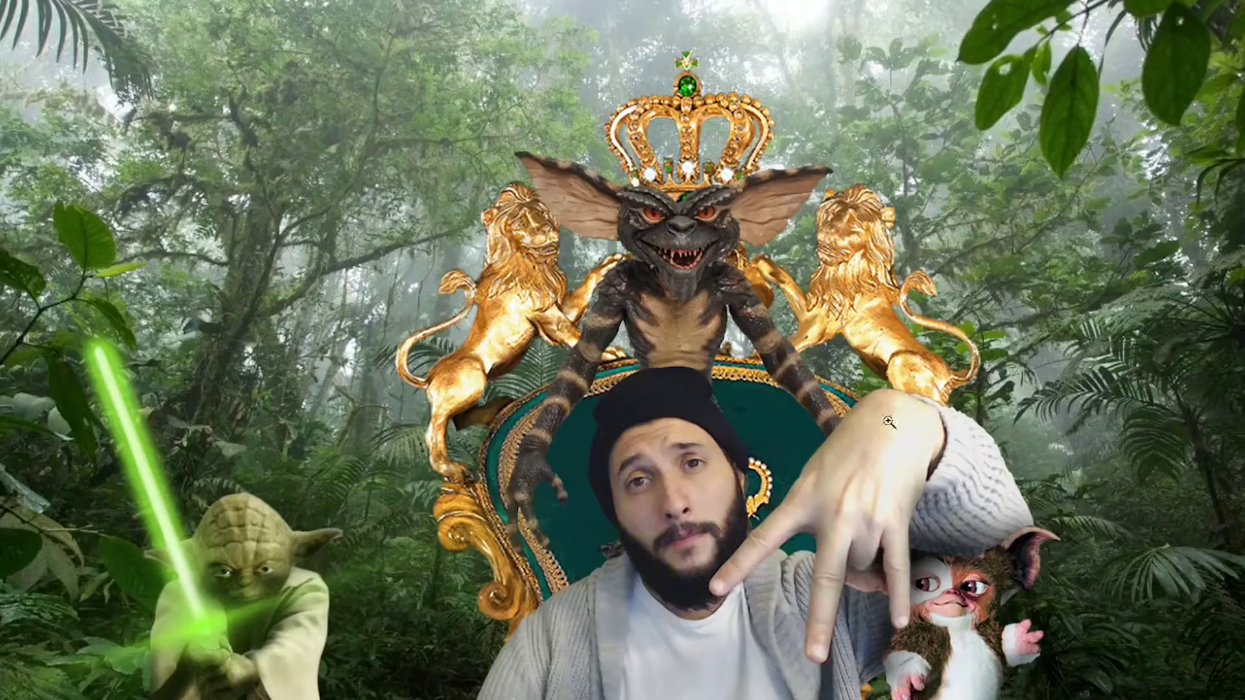
{"action": "left_click_drag", "start_coordinate": [878, 532], "coordinate": [742, 542]}
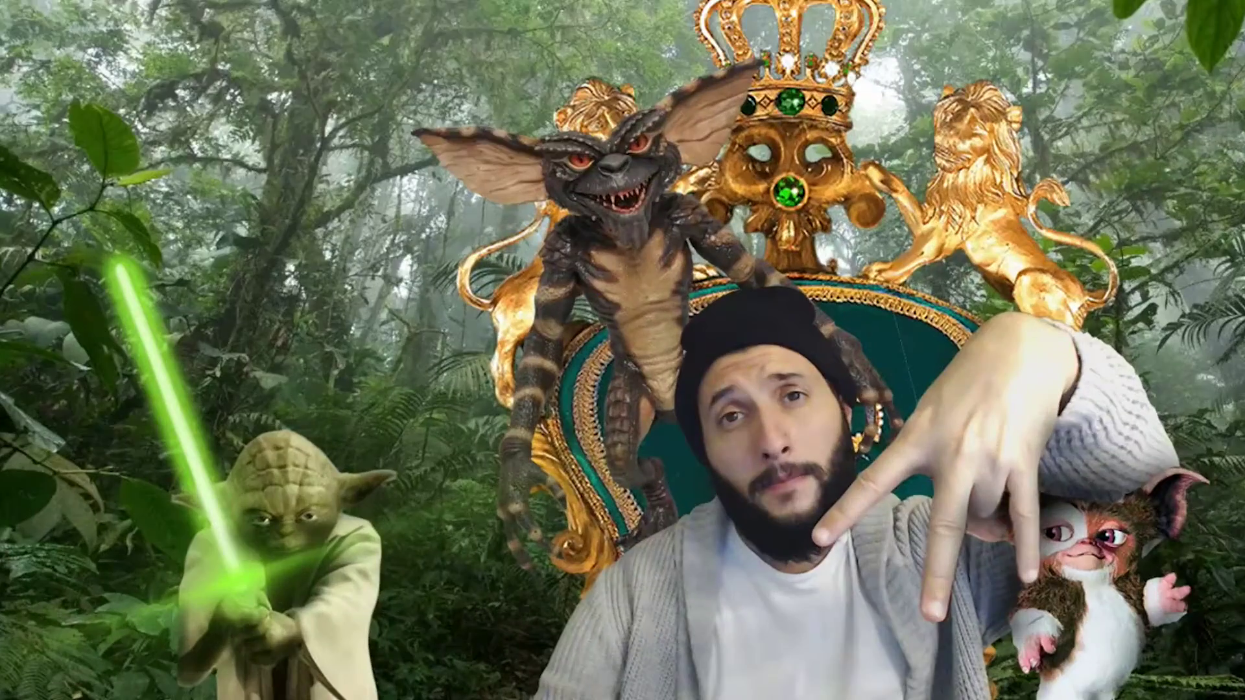
{"action": "key", "text": "Delete"}
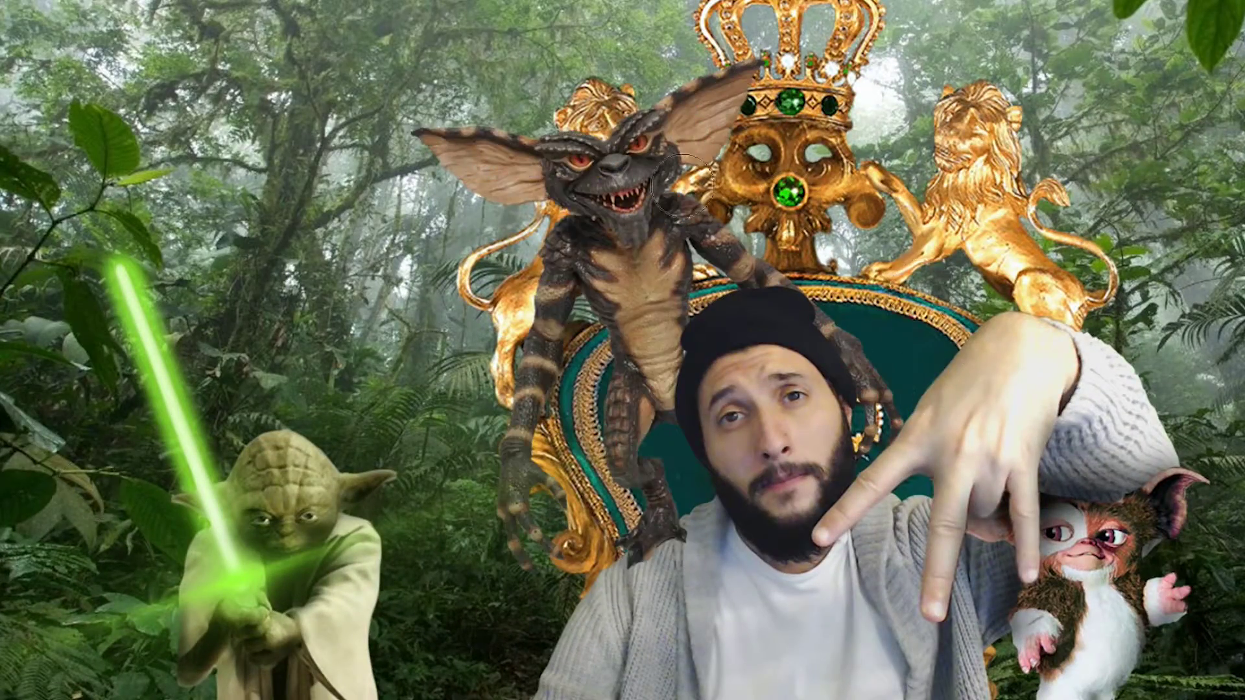
{"action": "scroll", "coordinate": [812, 582], "scroll_direction": "up", "scroll_amount": 3}
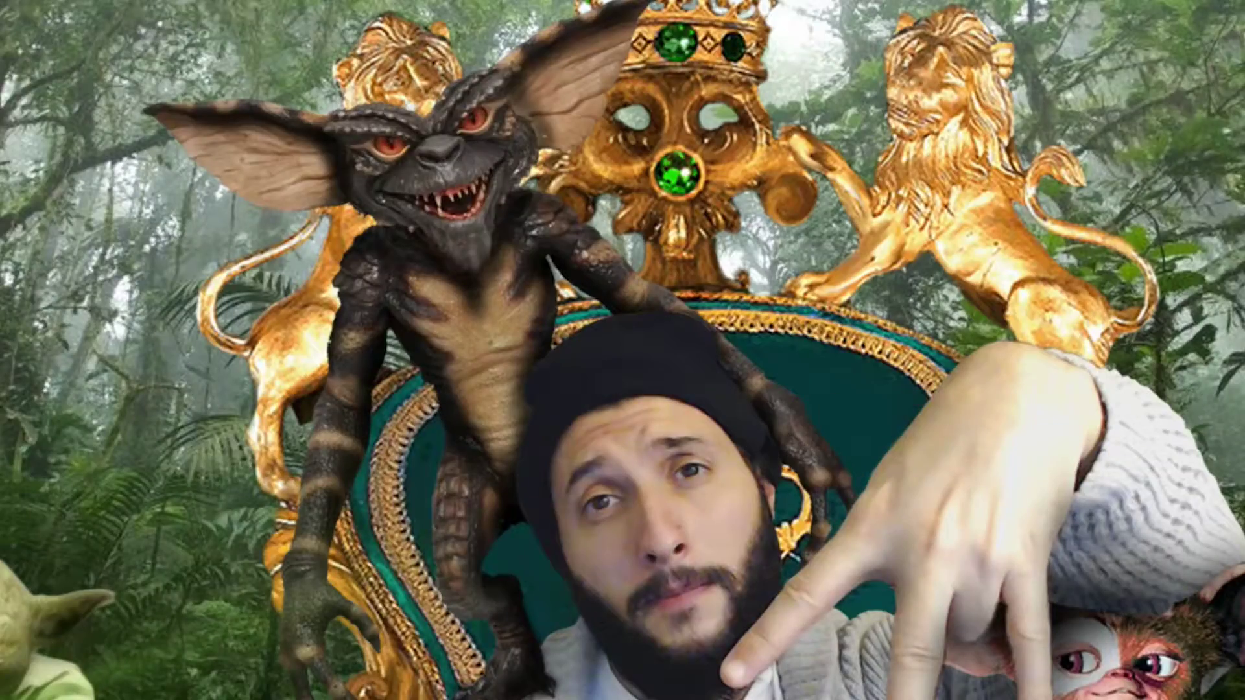
{"action": "left_click", "coordinate": [684, 342]}
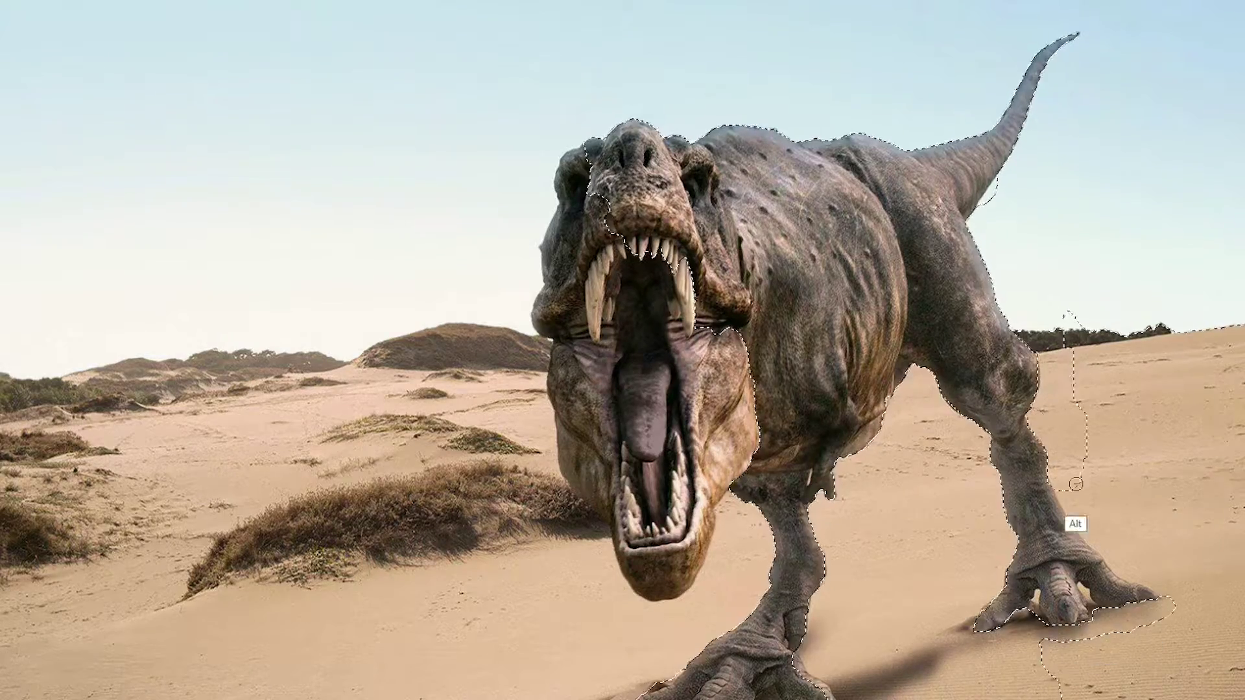
Subtract the sand patch from the T-rex selection with Alt
{"action": "key", "text": "alt"}
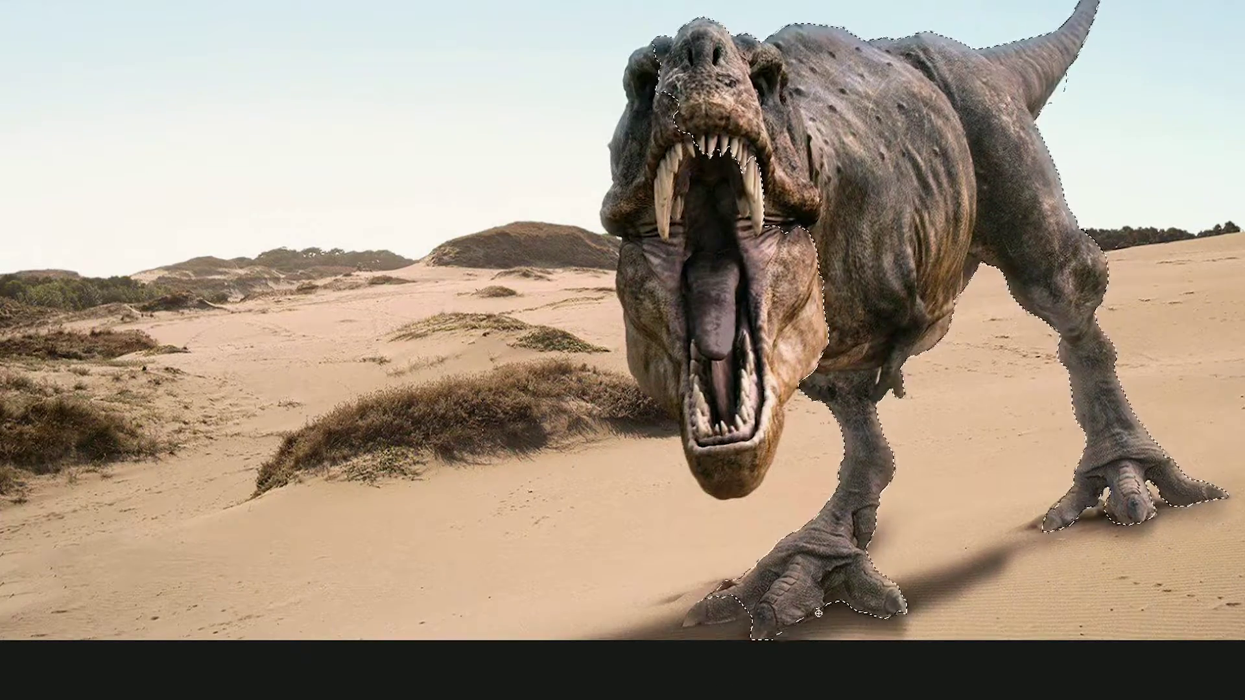
{"action": "scroll", "coordinate": [826, 242], "scroll_direction": "up", "scroll_amount": 3}
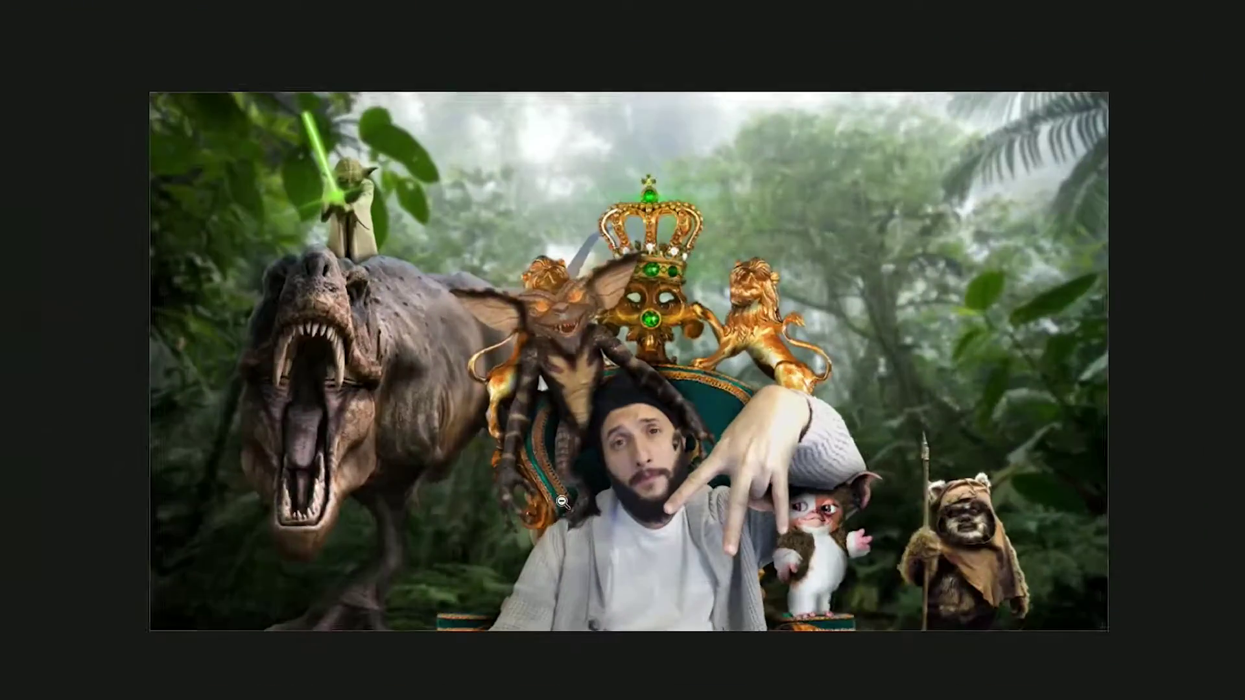
Resize the brush to refine masks around the figures and near the beard
{"action": "right_click", "coordinate": [818, 286], "text": "alt"}
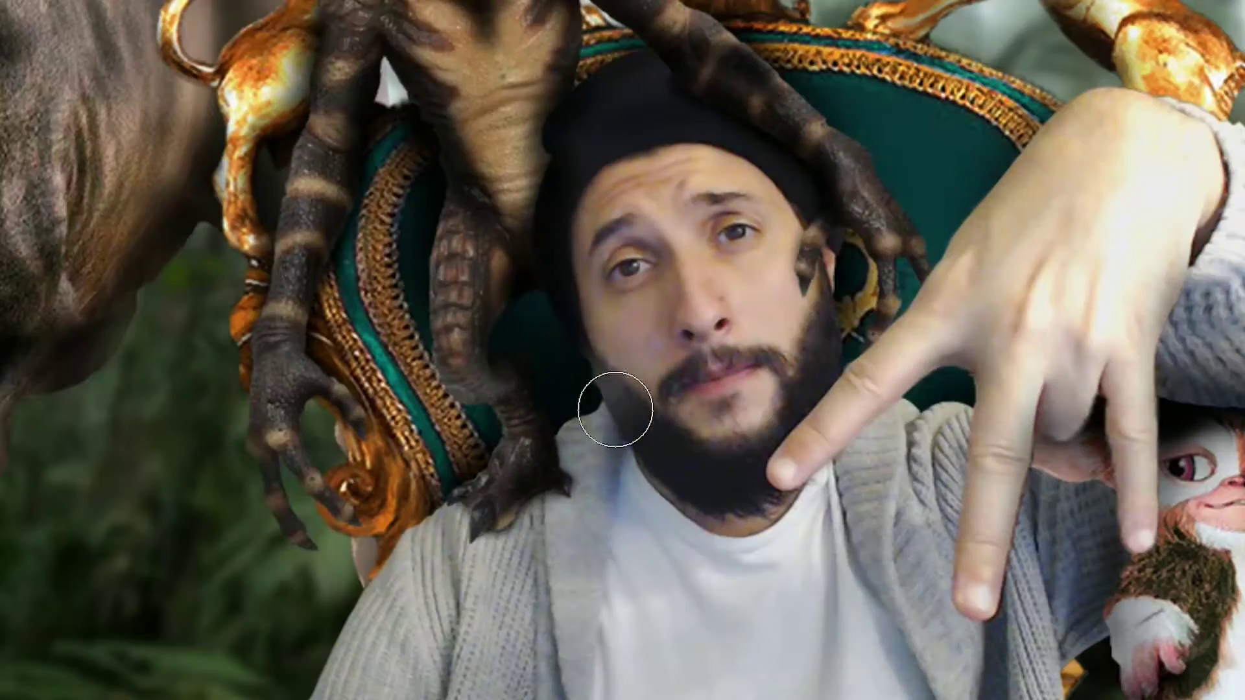
{"action": "right_click", "coordinate": [605, 318], "text": "alt"}
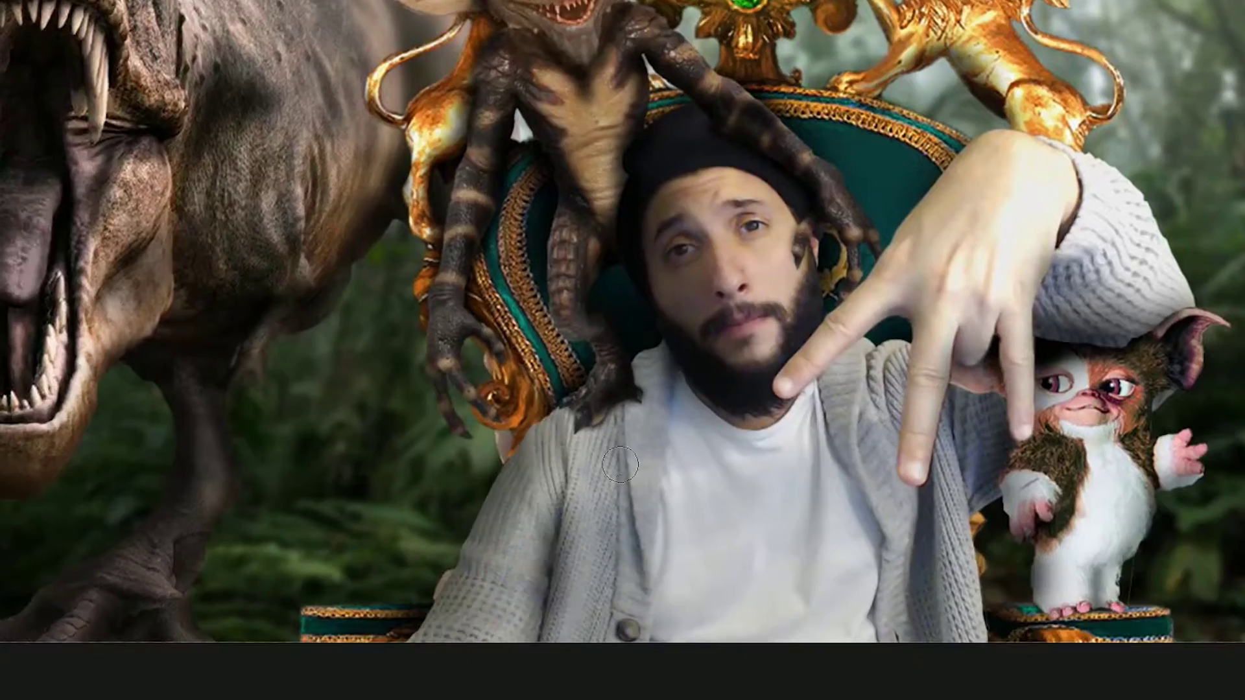